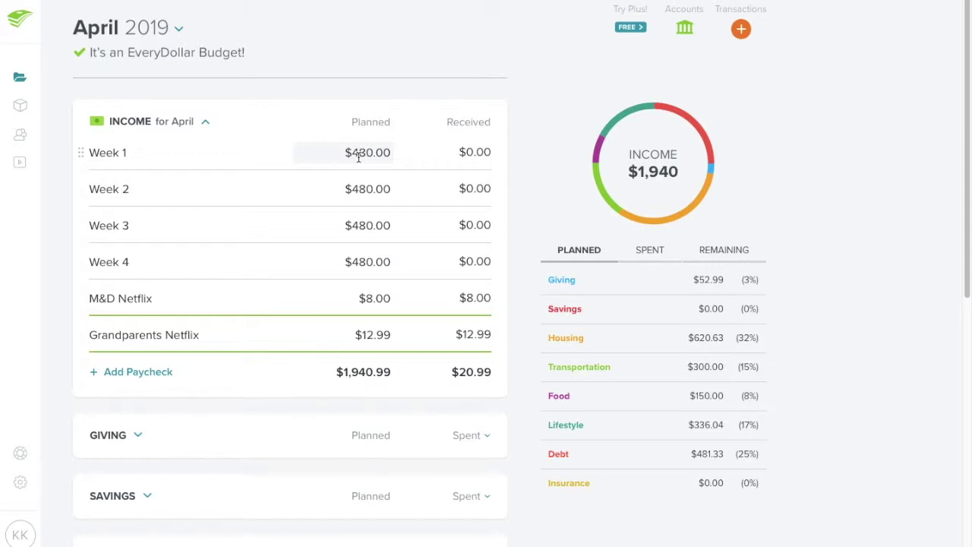
Review the details of the M&D Netflix and Grandparents Netflix income entries for April, closing the Income group when done
{"action": "left_click", "coordinate": [310, 301]}
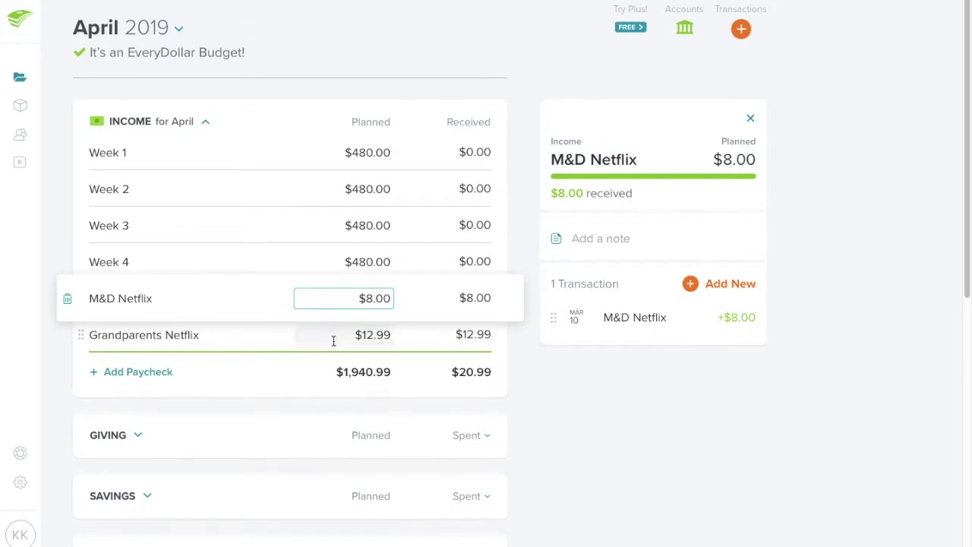
{"action": "left_click", "coordinate": [278, 337]}
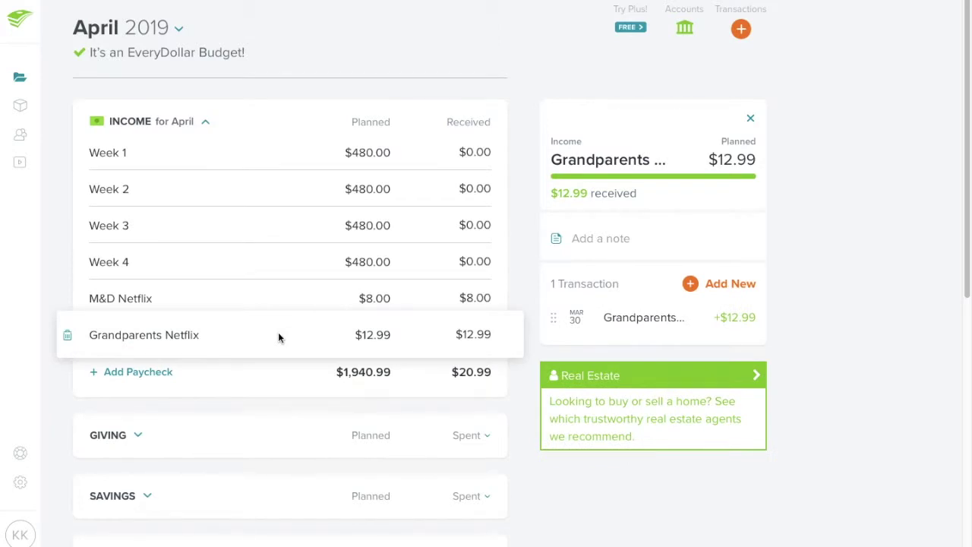
{"action": "left_click", "coordinate": [206, 123]}
Expand the Giving group, review the Gifts, Church and Grandparents Netflix items one by one, and collapse the group
{"action": "left_click", "coordinate": [137, 184]}
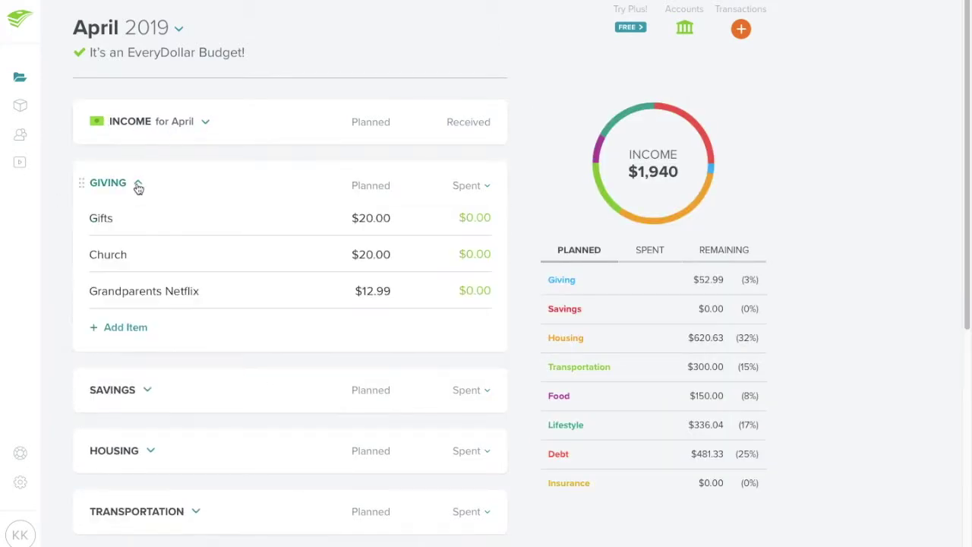
{"action": "left_click", "coordinate": [178, 224]}
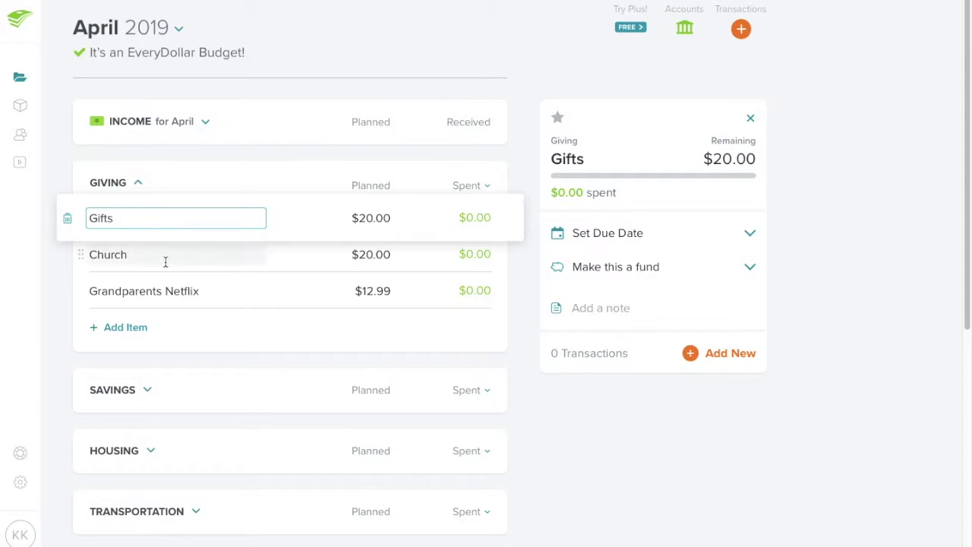
{"action": "left_click", "coordinate": [205, 257]}
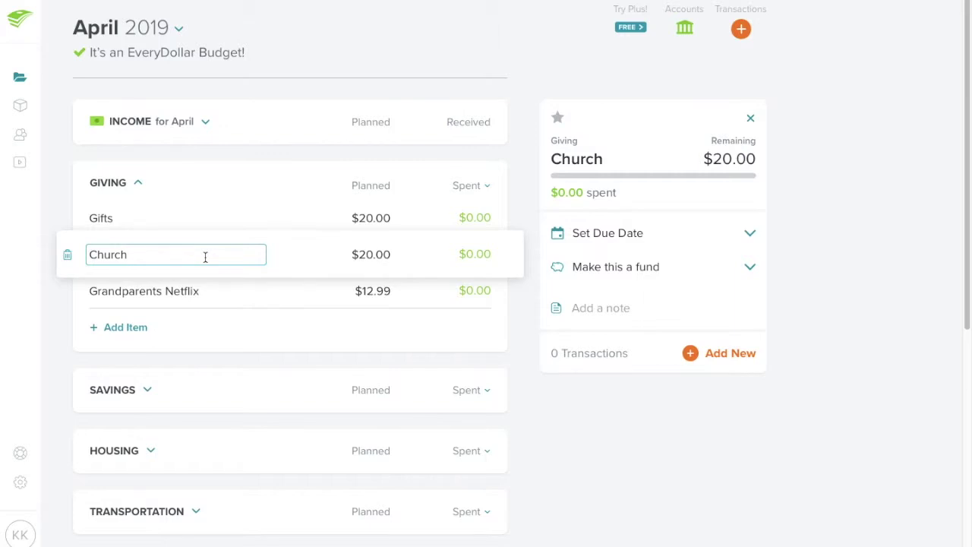
{"action": "left_click", "coordinate": [259, 287]}
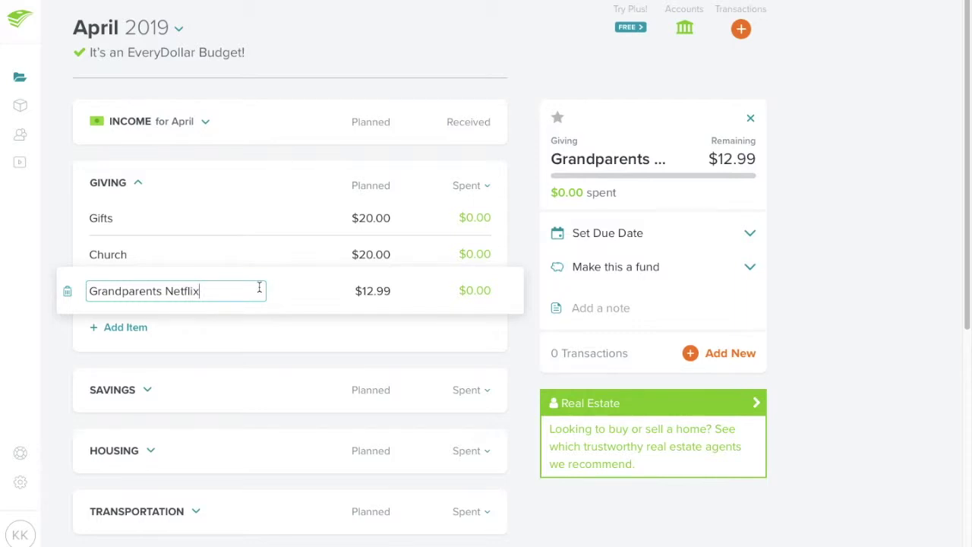
{"action": "left_click", "coordinate": [138, 186]}
{"action": "left_click", "coordinate": [138, 185]}
Expand the Savings group, view the Emergency Fund details, and collapse the group
{"action": "left_click", "coordinate": [148, 245]}
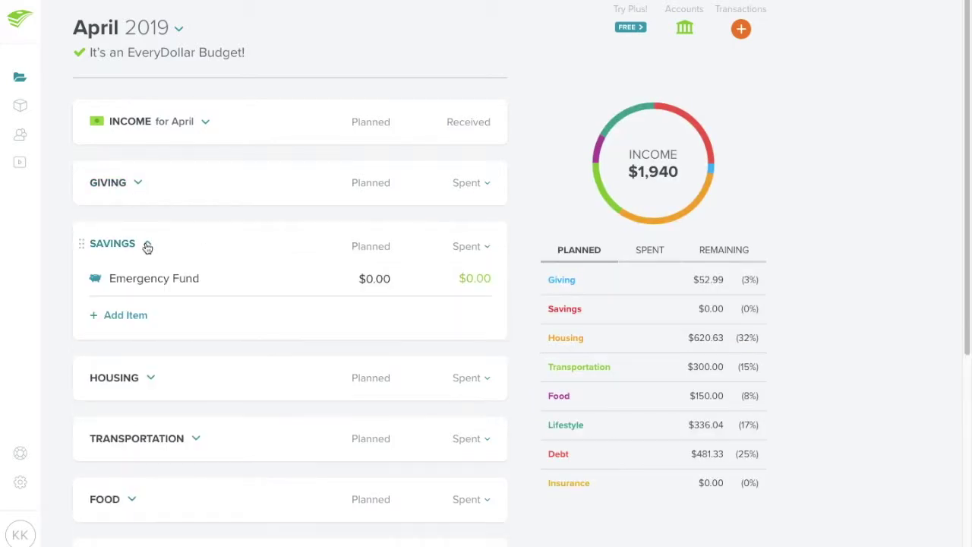
{"action": "left_click", "coordinate": [174, 278]}
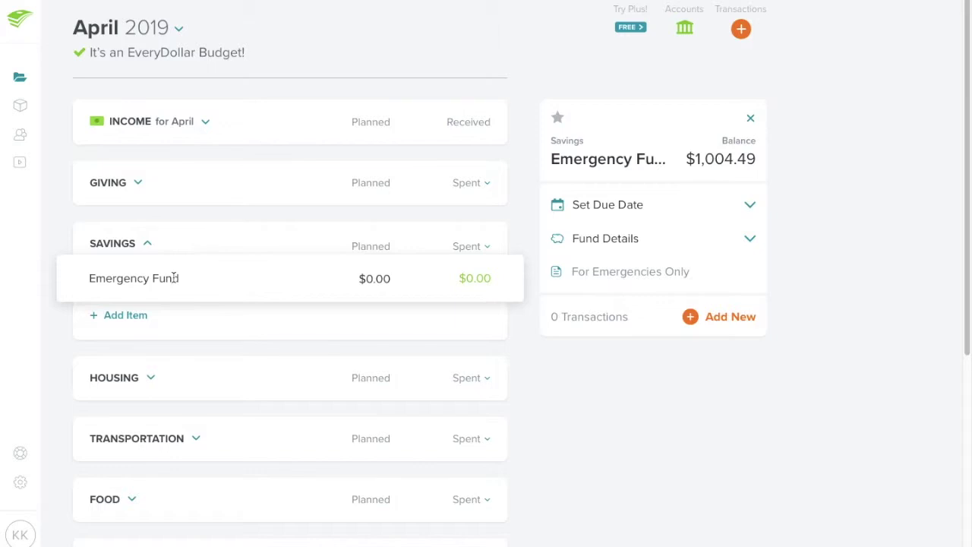
{"action": "left_click", "coordinate": [147, 245]}
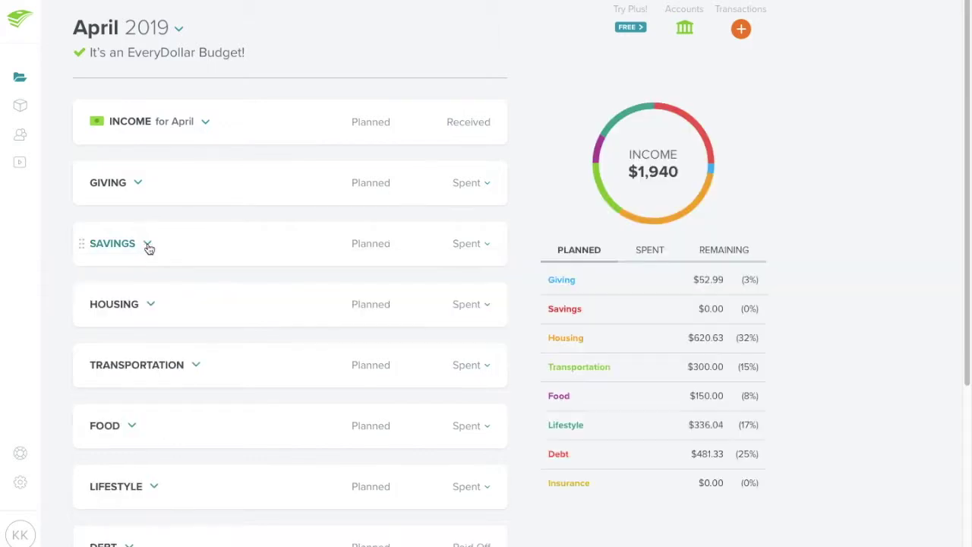
Expand the Housing group, review each item in order from Rent and the utilities through Pet Care, and collapse the group
{"action": "left_click", "coordinate": [151, 305]}
{"action": "scroll", "coordinate": [151, 306], "scroll_direction": "down", "scroll_amount": 1}
{"action": "scroll", "coordinate": [151, 306], "scroll_direction": "down", "scroll_amount": 2}
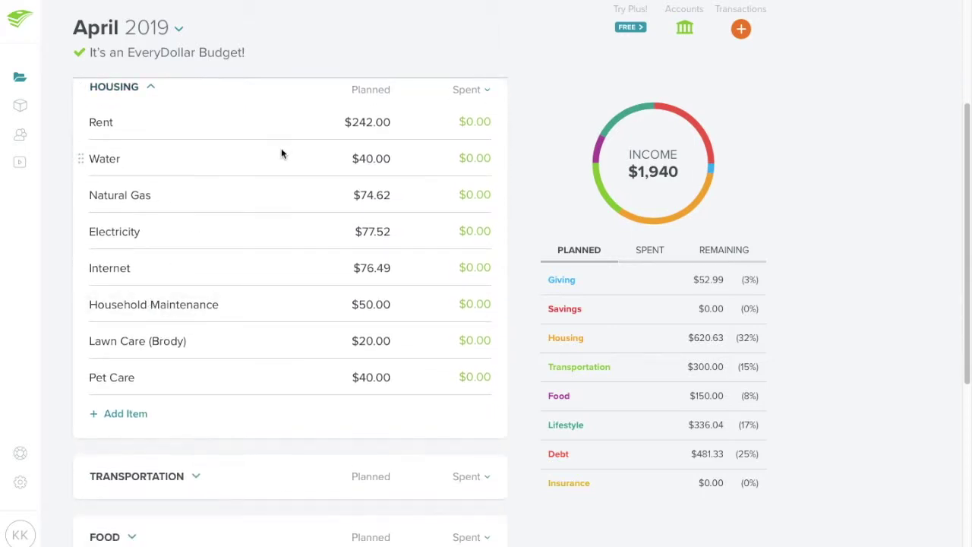
{"action": "left_click", "coordinate": [291, 126]}
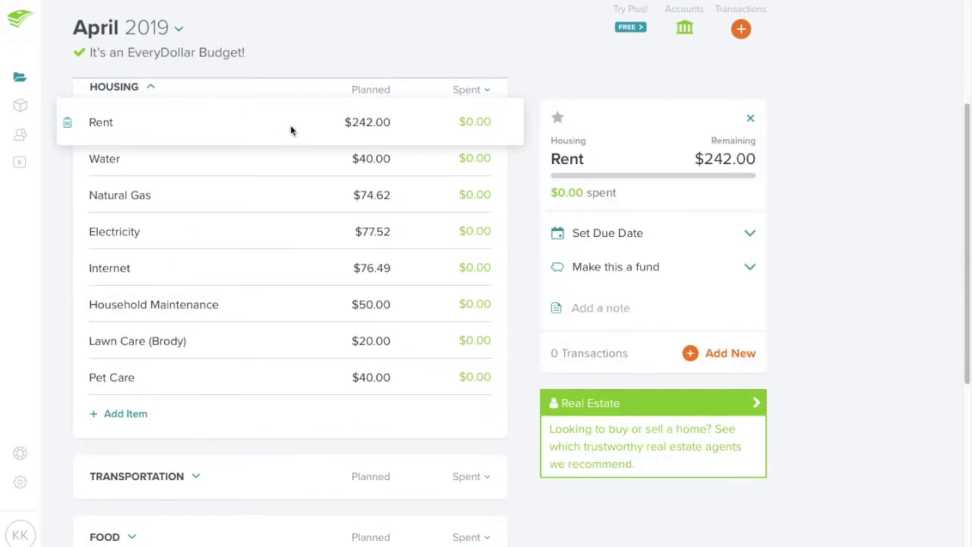
{"action": "left_click", "coordinate": [290, 160]}
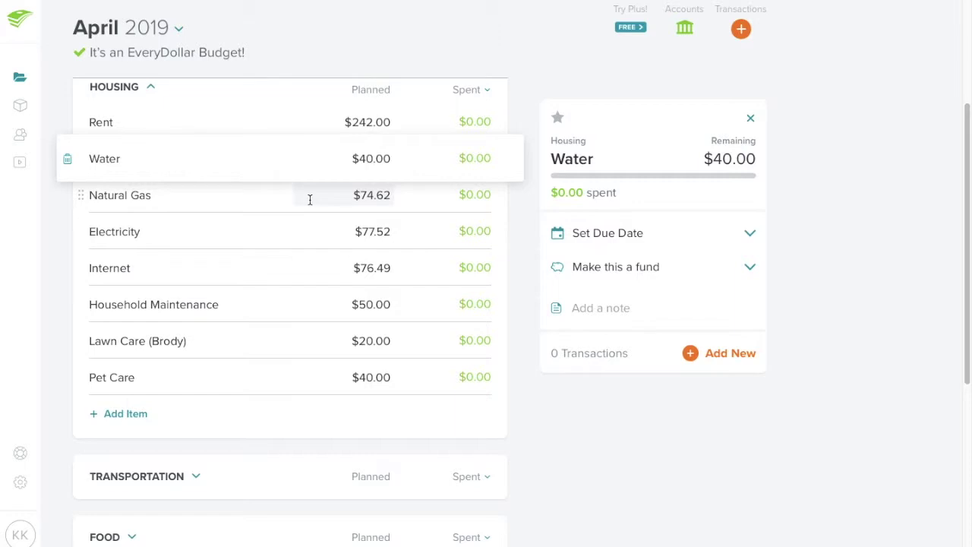
{"action": "left_click", "coordinate": [341, 200]}
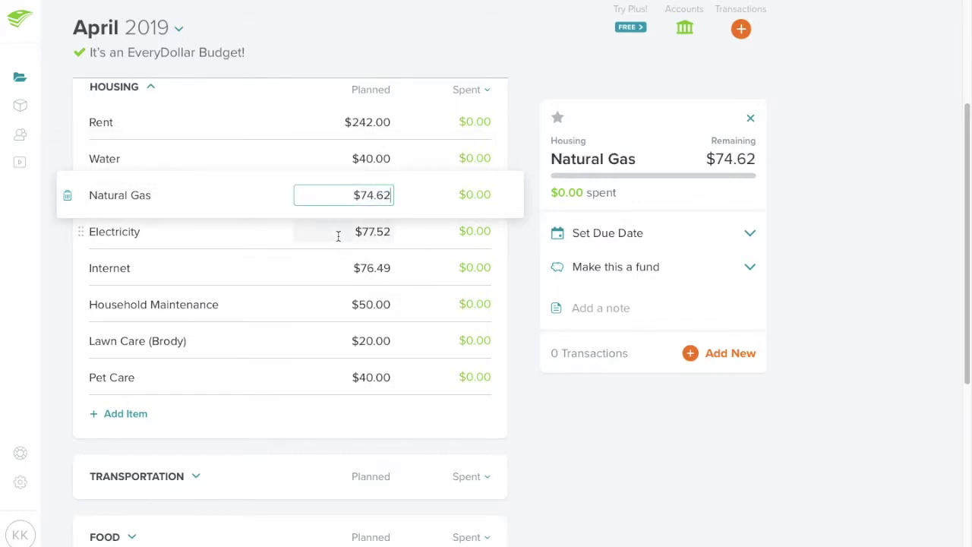
{"action": "left_click", "coordinate": [338, 237]}
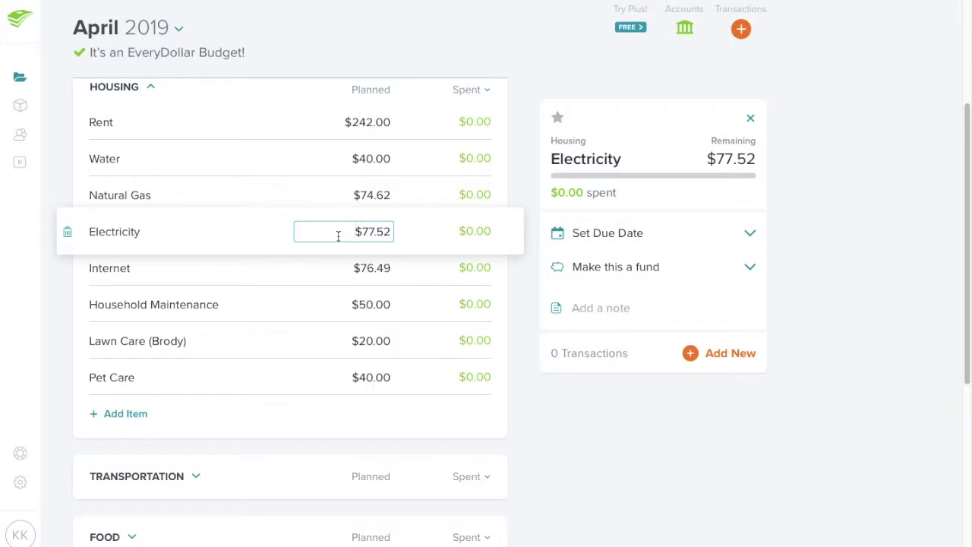
{"action": "left_click", "coordinate": [338, 270]}
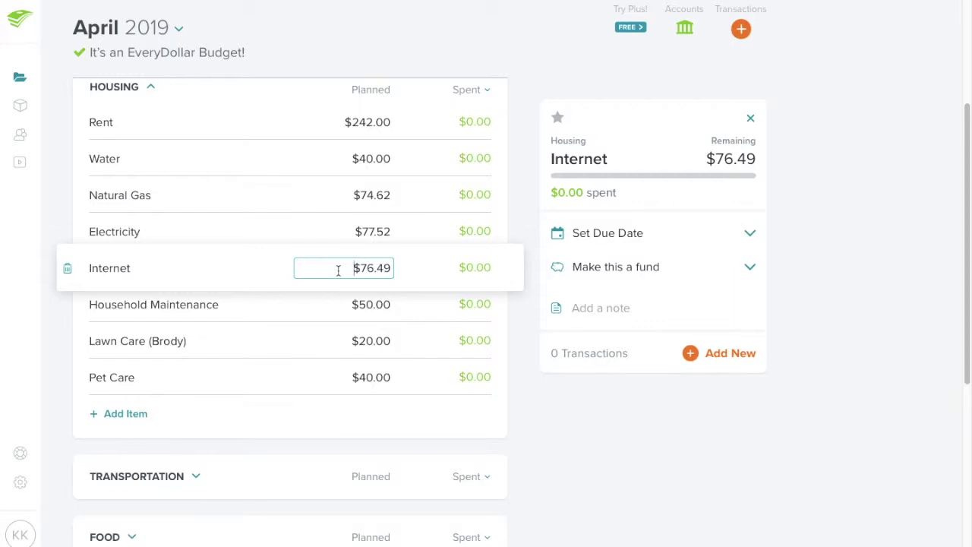
{"action": "left_click", "coordinate": [333, 308]}
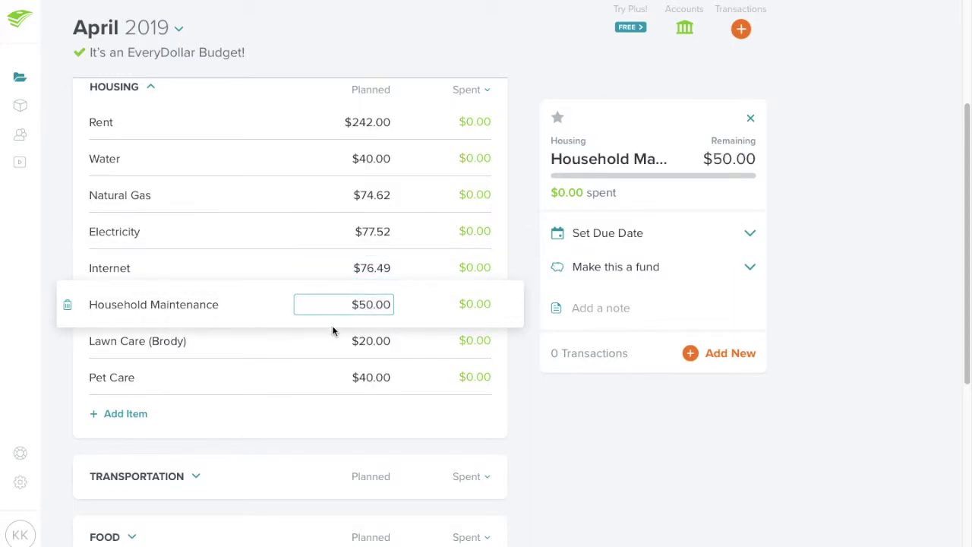
{"action": "left_click", "coordinate": [333, 340]}
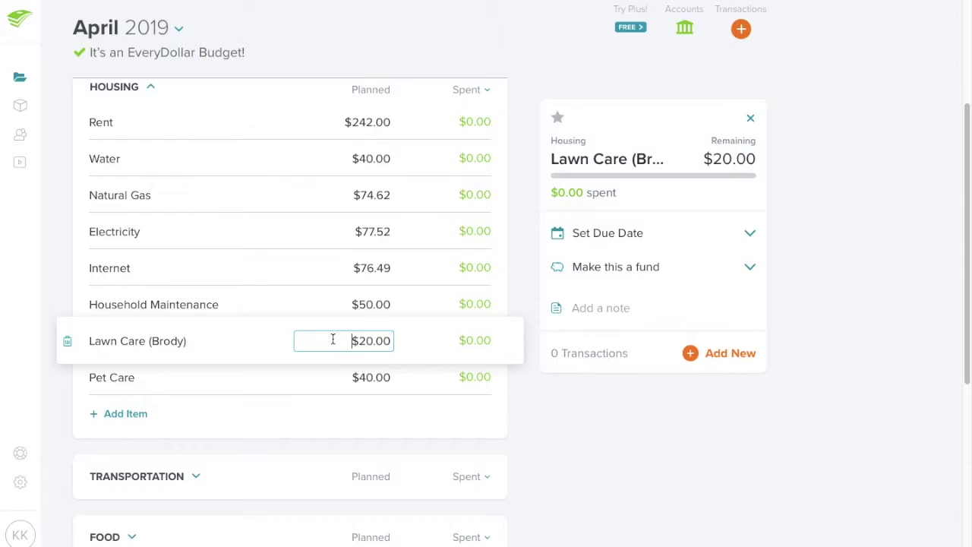
{"action": "left_click", "coordinate": [331, 376]}
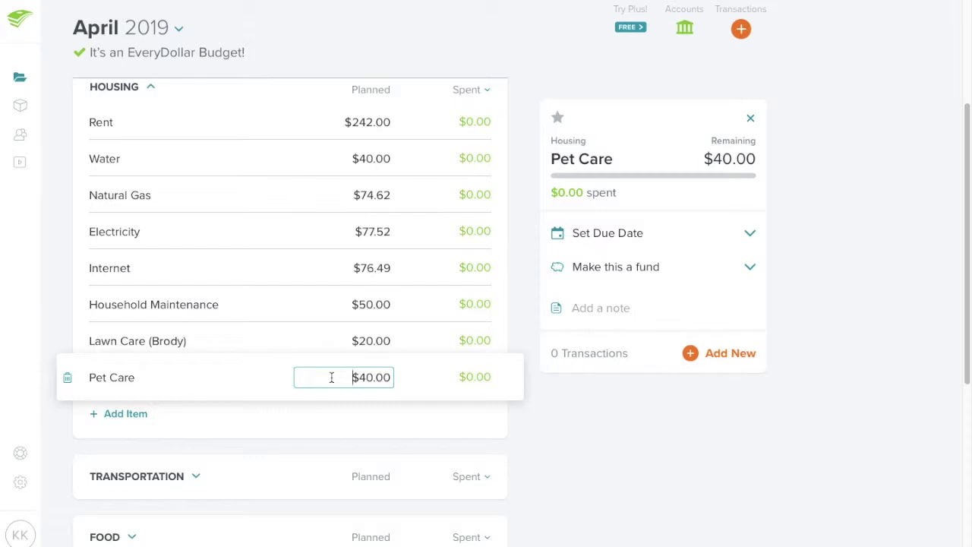
{"action": "left_click", "coordinate": [153, 89]}
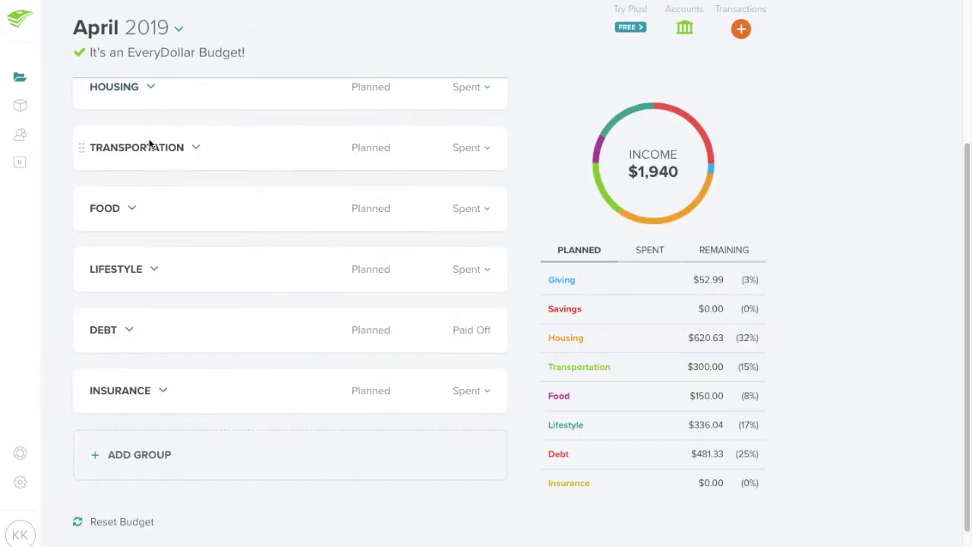
Review the Transportation items Gas, Oil Change and Maintenance, and look over the Food group's items, collapsing each group when done
{"action": "left_click", "coordinate": [190, 149]}
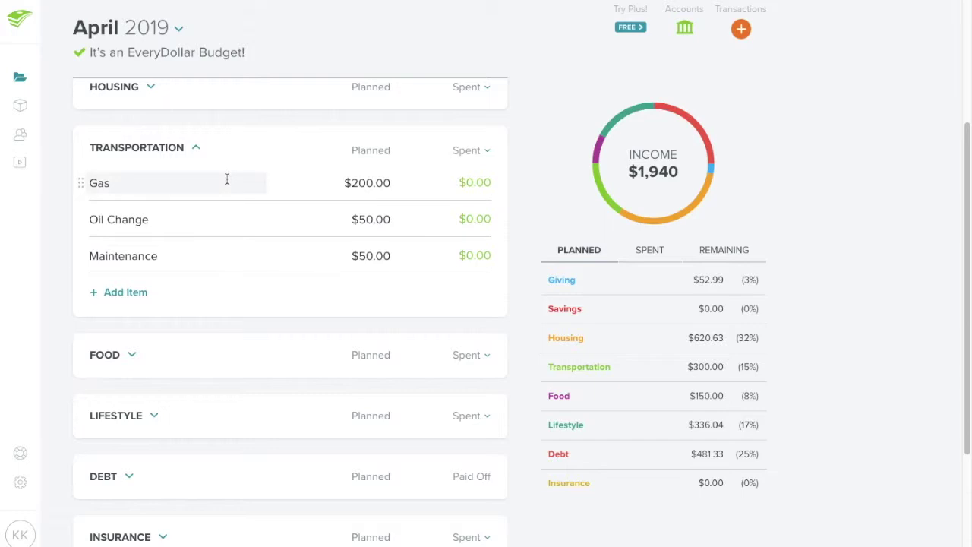
{"action": "left_click", "coordinate": [227, 178]}
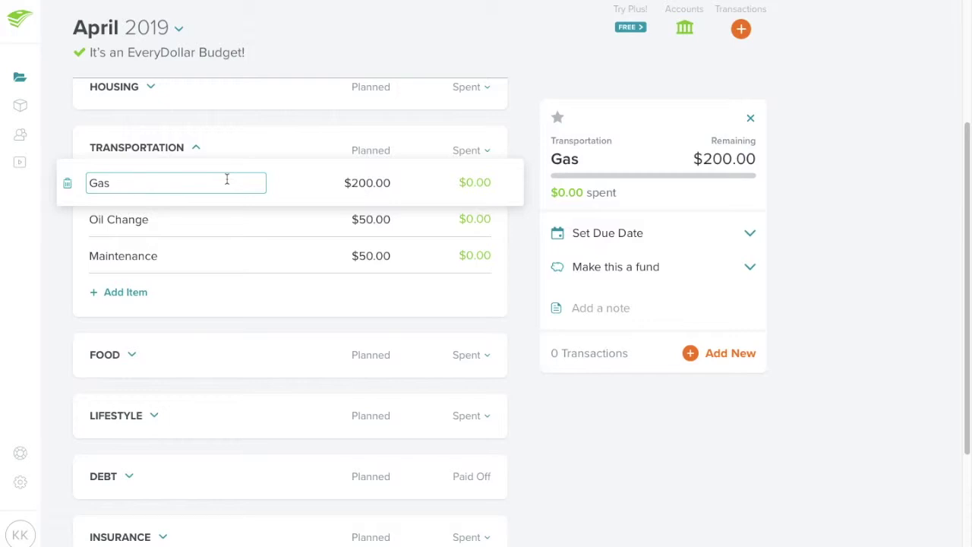
{"action": "left_click", "coordinate": [228, 219]}
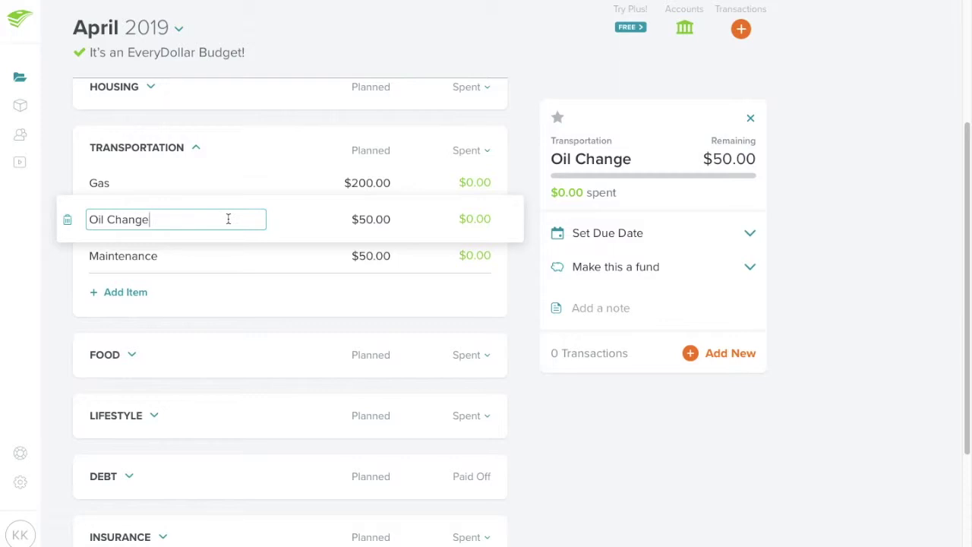
{"action": "left_click", "coordinate": [225, 263]}
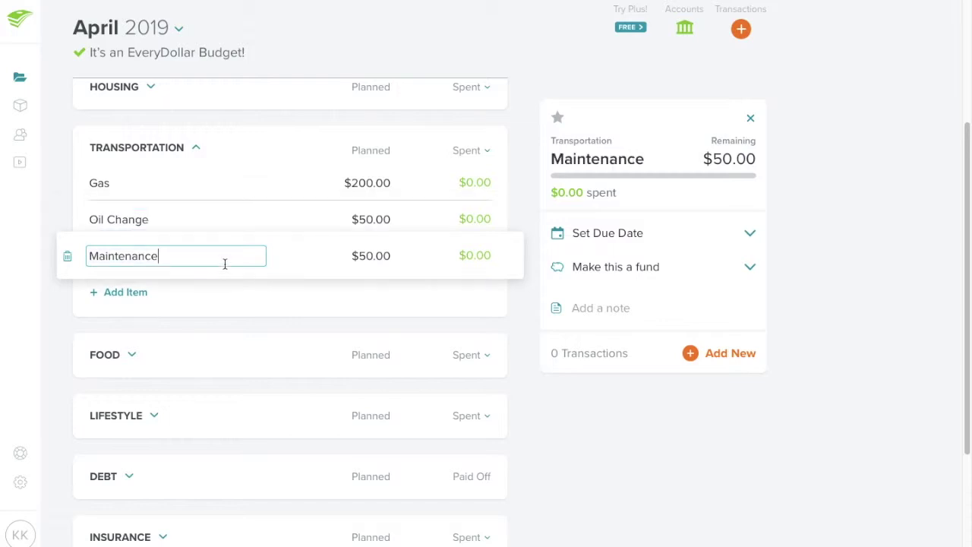
{"action": "left_click", "coordinate": [197, 150]}
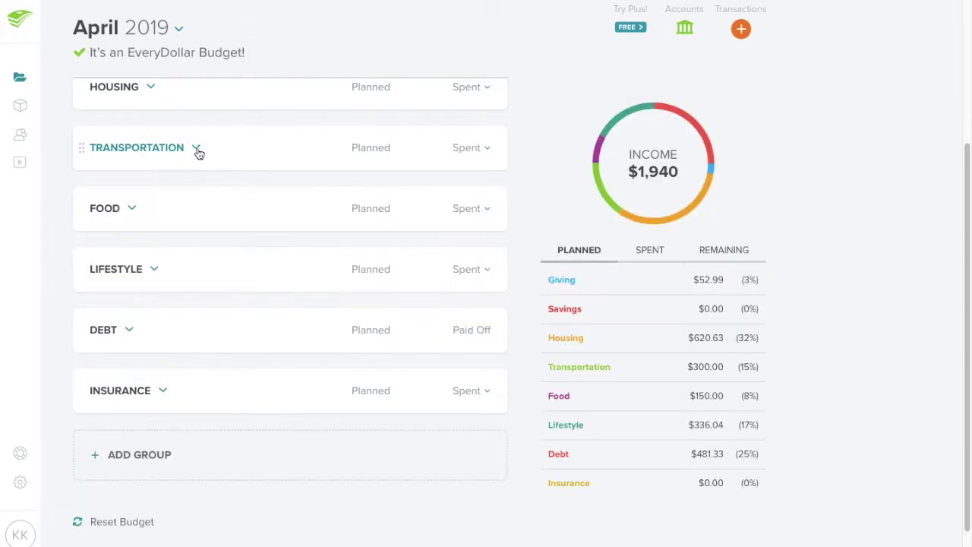
{"action": "left_click", "coordinate": [133, 210]}
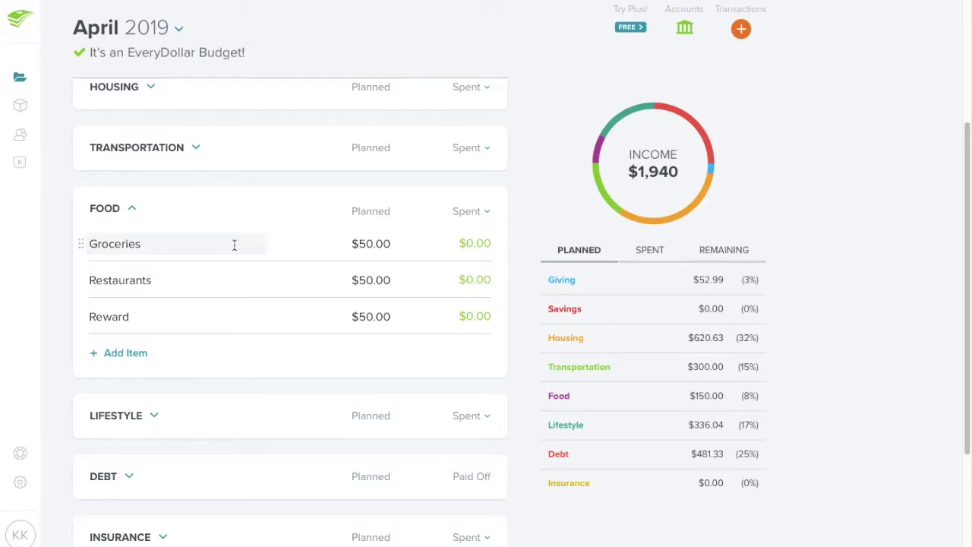
{"action": "left_click", "coordinate": [133, 210]}
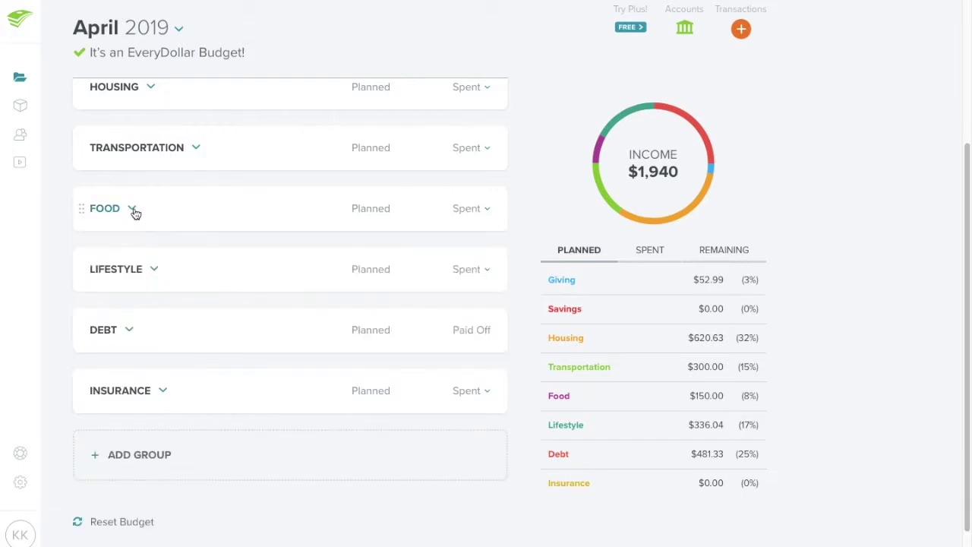
Expand the Lifestyle group and review its items in order from Miscellaneous through Hulu, closing the item details at the end
{"action": "left_click", "coordinate": [150, 263]}
{"action": "scroll", "coordinate": [155, 263], "scroll_direction": "down", "scroll_amount": 2}
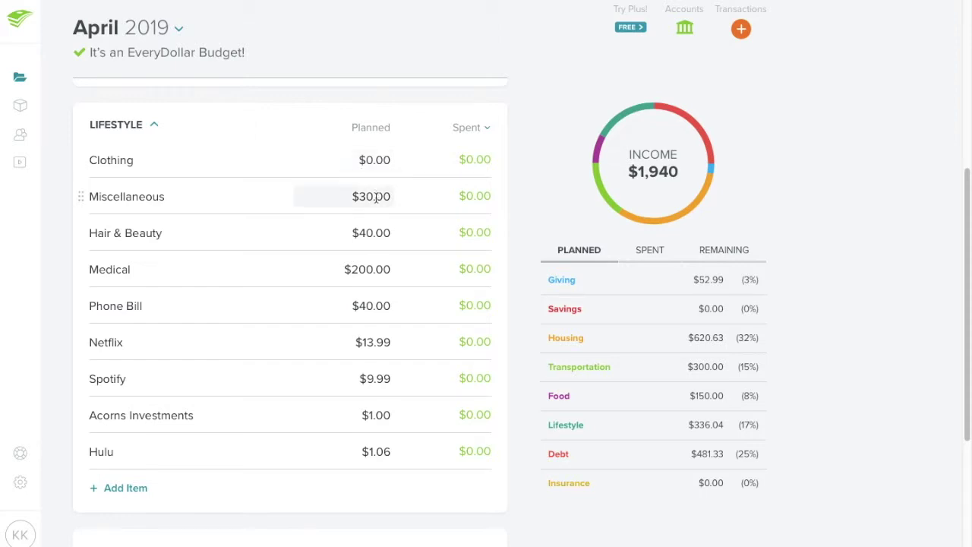
{"action": "left_click", "coordinate": [375, 197]}
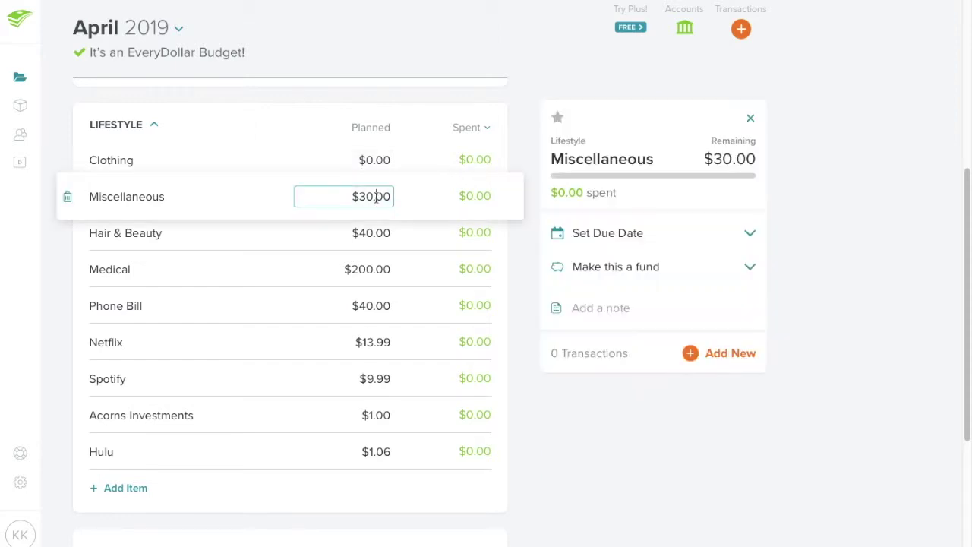
{"action": "left_click", "coordinate": [324, 232]}
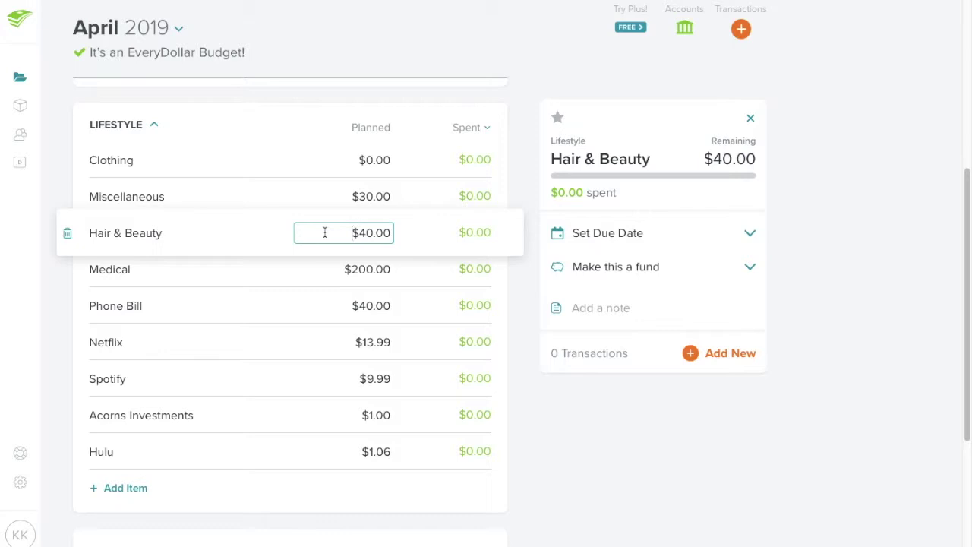
{"action": "left_click", "coordinate": [325, 271]}
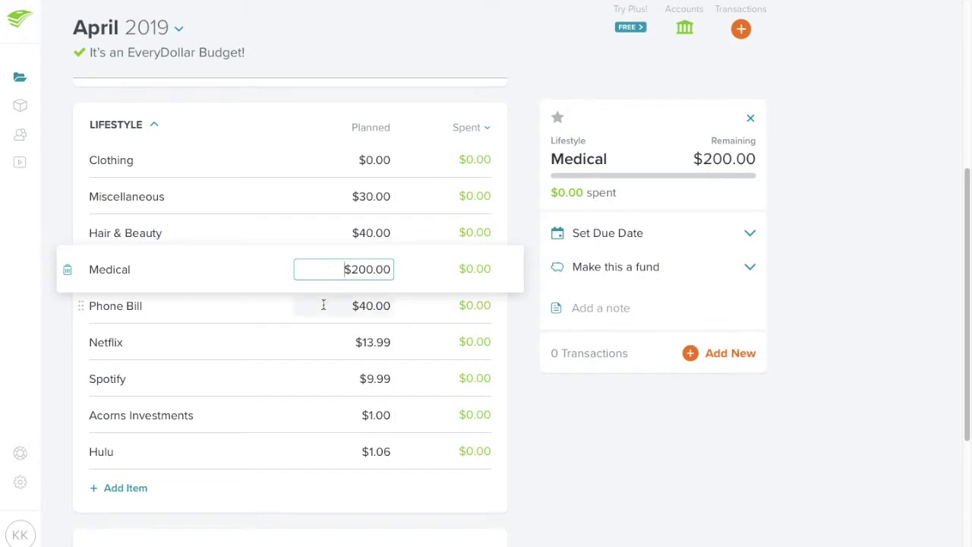
{"action": "left_click", "coordinate": [323, 305]}
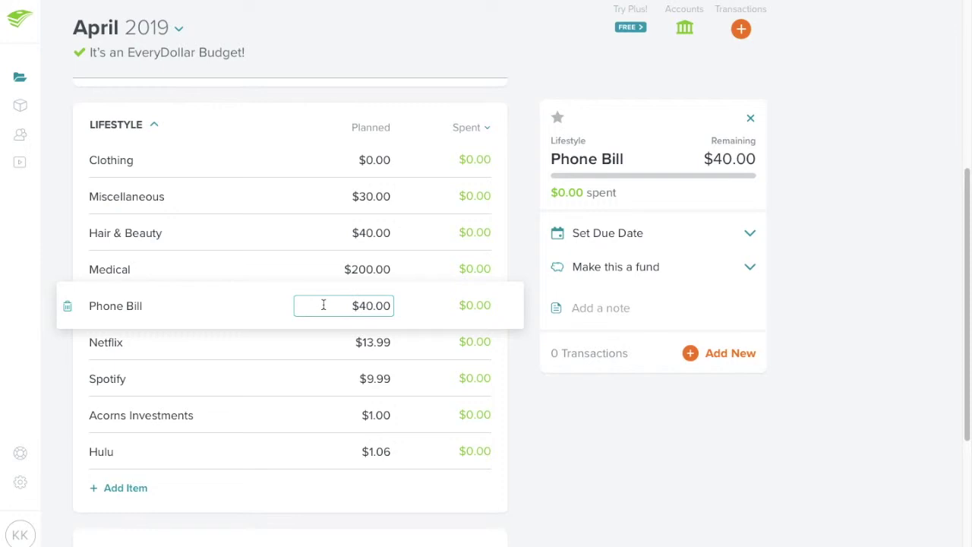
{"action": "left_click", "coordinate": [323, 346]}
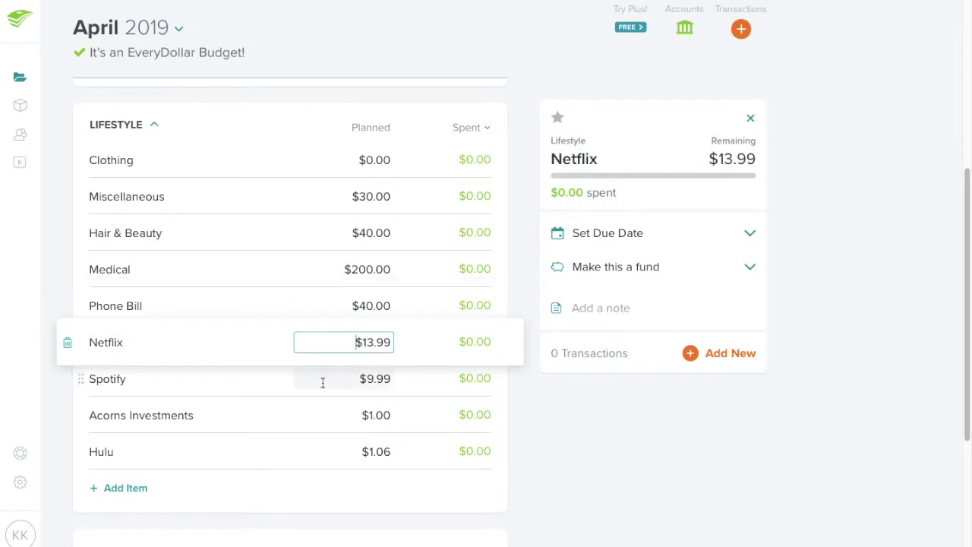
{"action": "left_click", "coordinate": [324, 380]}
{"action": "left_click", "coordinate": [324, 419]}
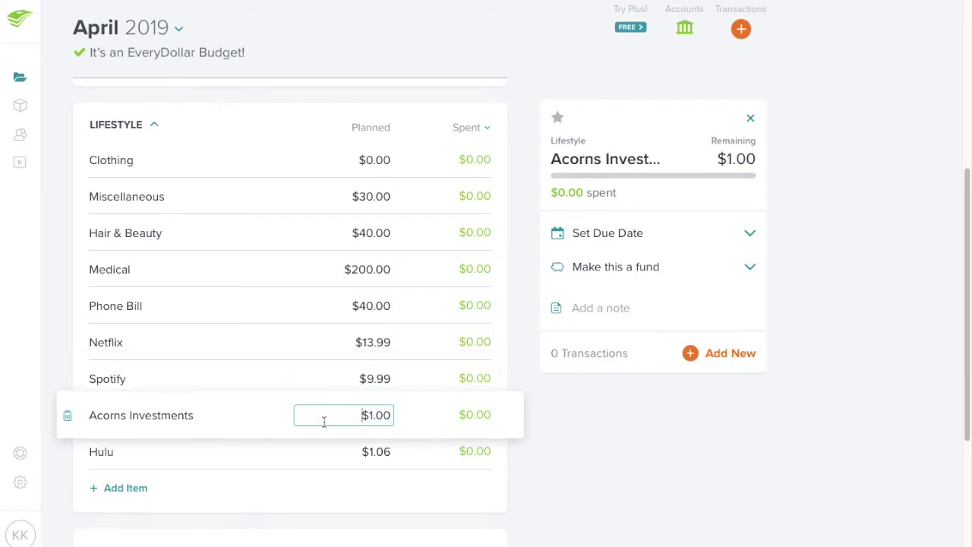
{"action": "left_click", "coordinate": [319, 453]}
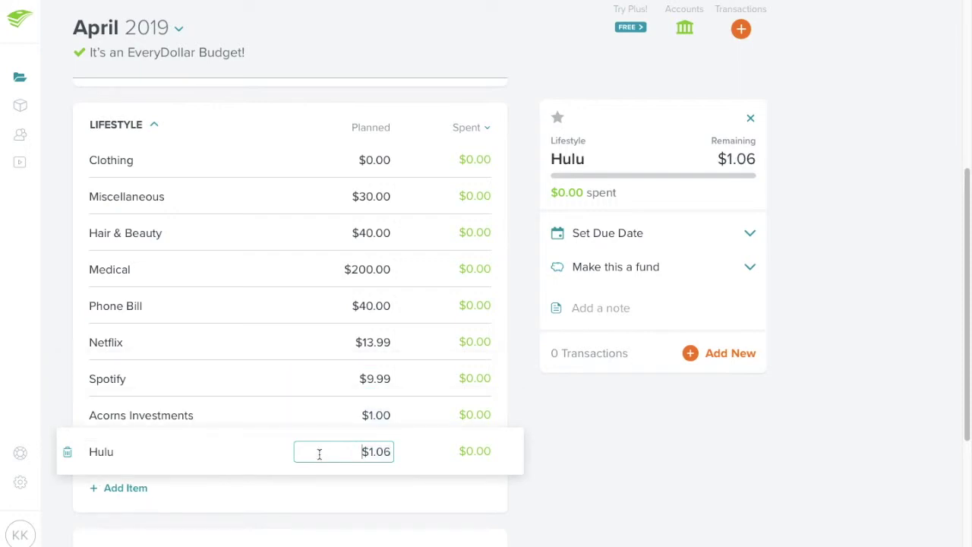
{"action": "left_click", "coordinate": [156, 103]}
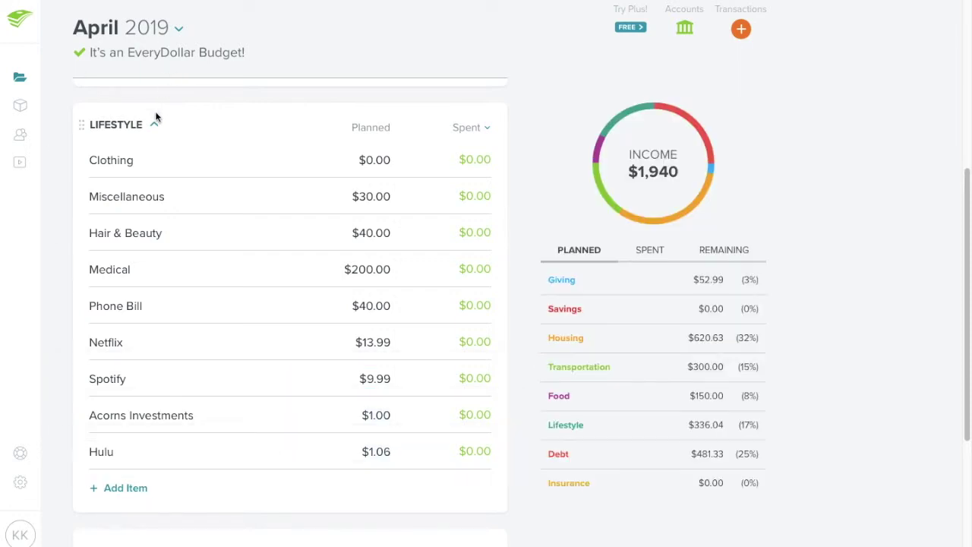
Collapse the Lifestyle group, expand Debt, review the details of Student Loan 5 through Student Loan 8 in order, and collapse the Debt group
{"action": "left_click", "coordinate": [156, 127]}
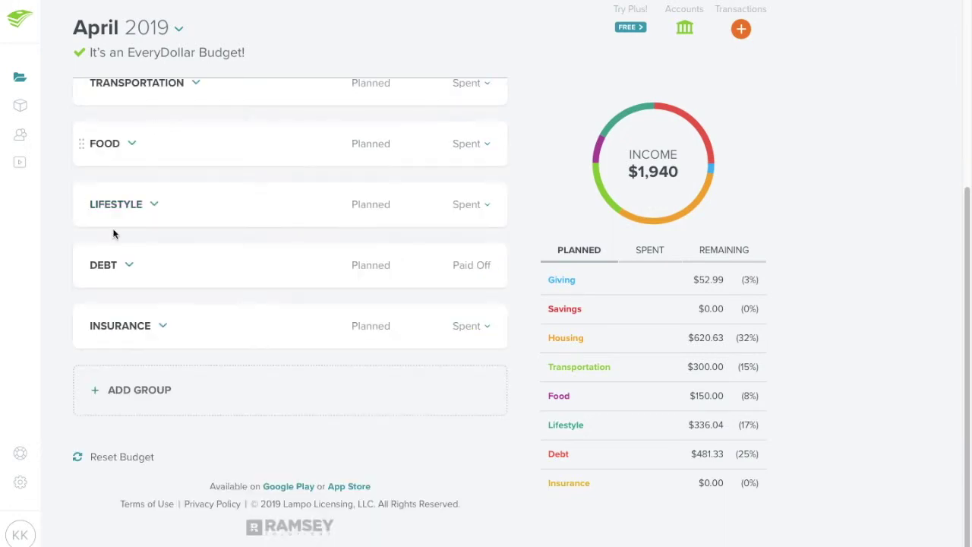
{"action": "left_click", "coordinate": [129, 270]}
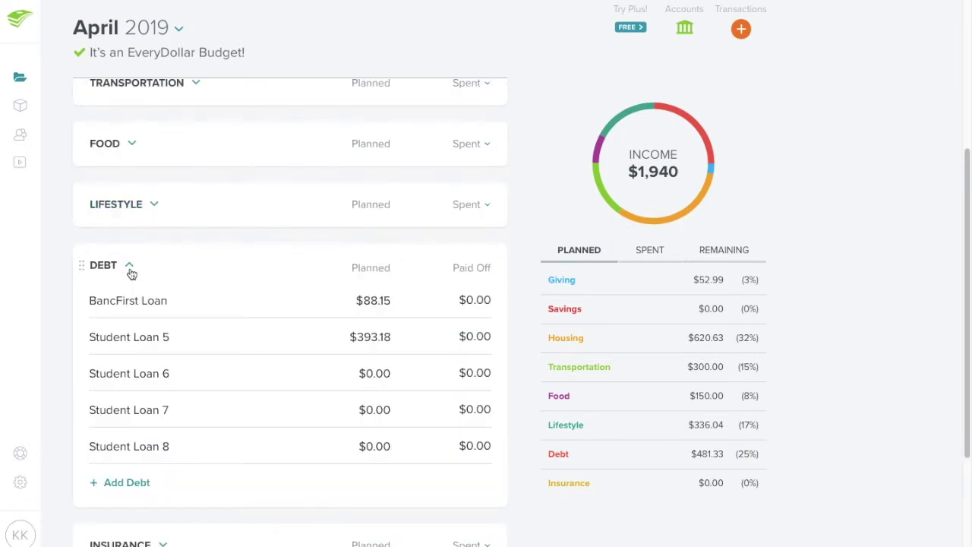
{"action": "left_click", "coordinate": [331, 339]}
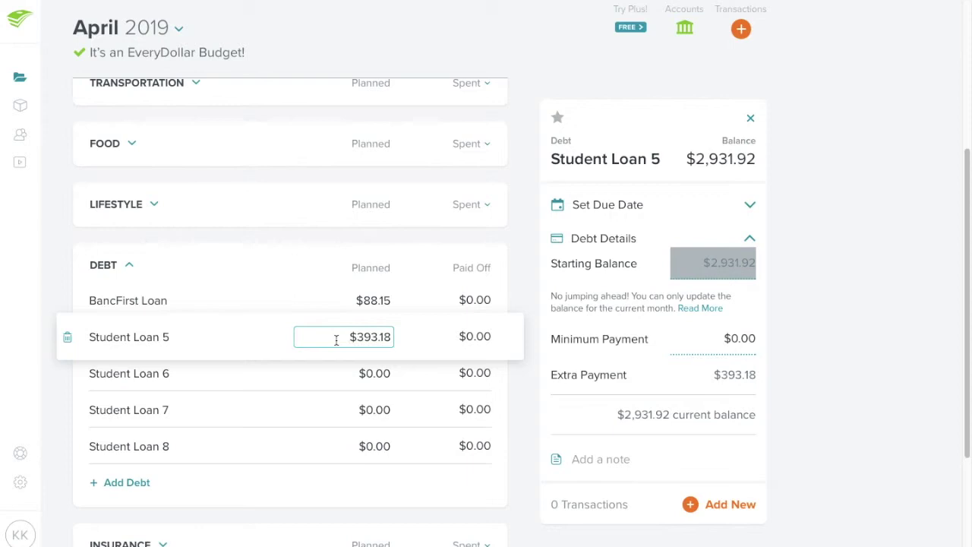
{"action": "left_click", "coordinate": [690, 266]}
{"action": "left_click", "coordinate": [326, 377]}
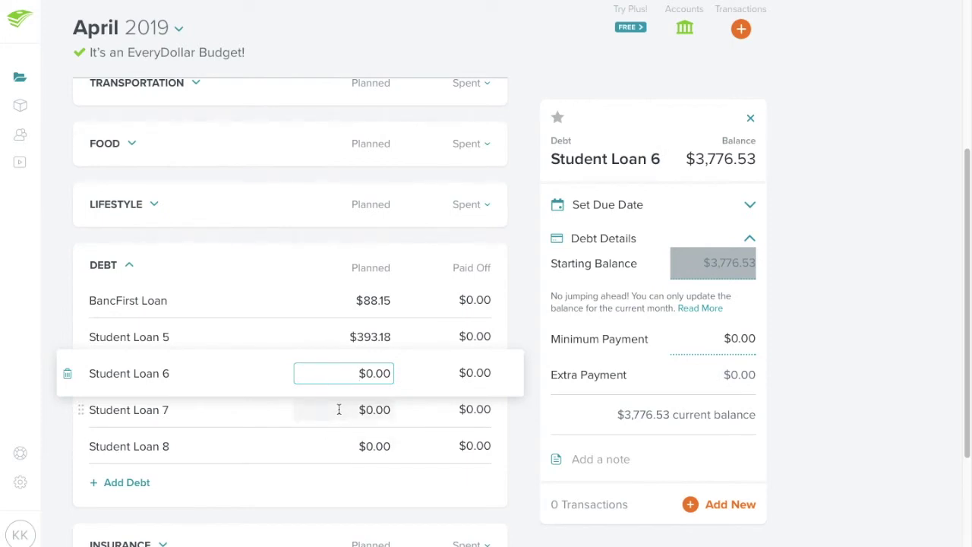
{"action": "left_click", "coordinate": [339, 409]}
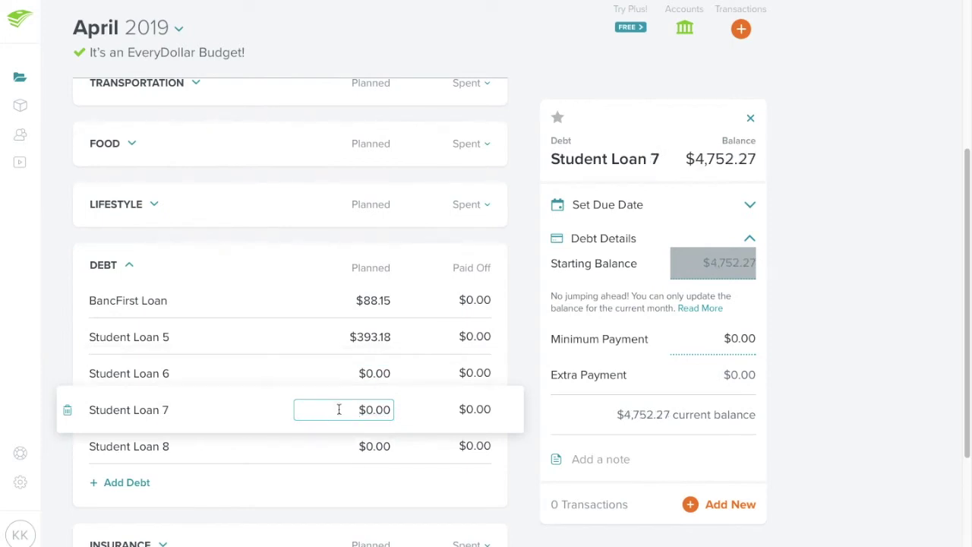
{"action": "left_click", "coordinate": [343, 446]}
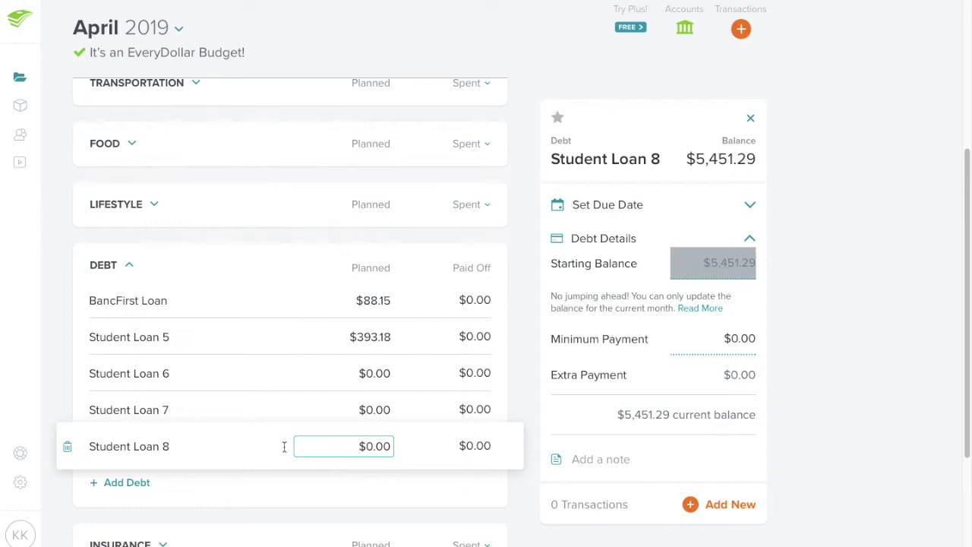
{"action": "left_click", "coordinate": [131, 266]}
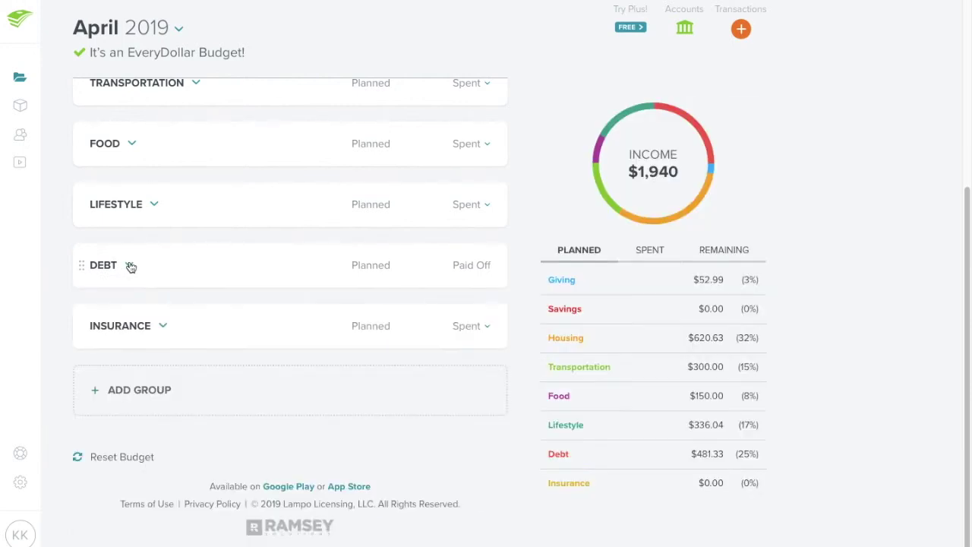
Expand the Insurance group to look over its items, collapse it, and return to the start of the budget
{"action": "left_click", "coordinate": [162, 327]}
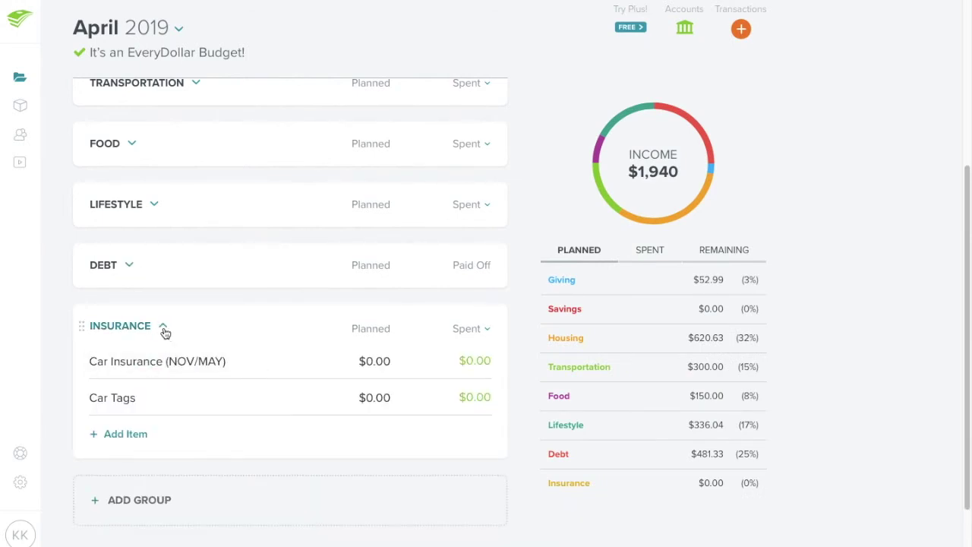
{"action": "left_click", "coordinate": [162, 329]}
{"action": "scroll", "coordinate": [161, 330], "scroll_direction": "up", "scroll_amount": 4}
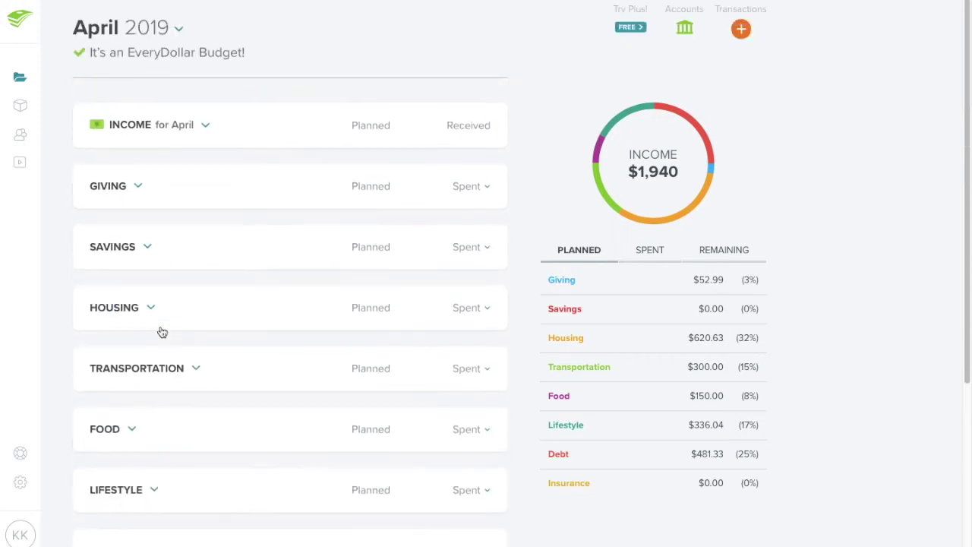